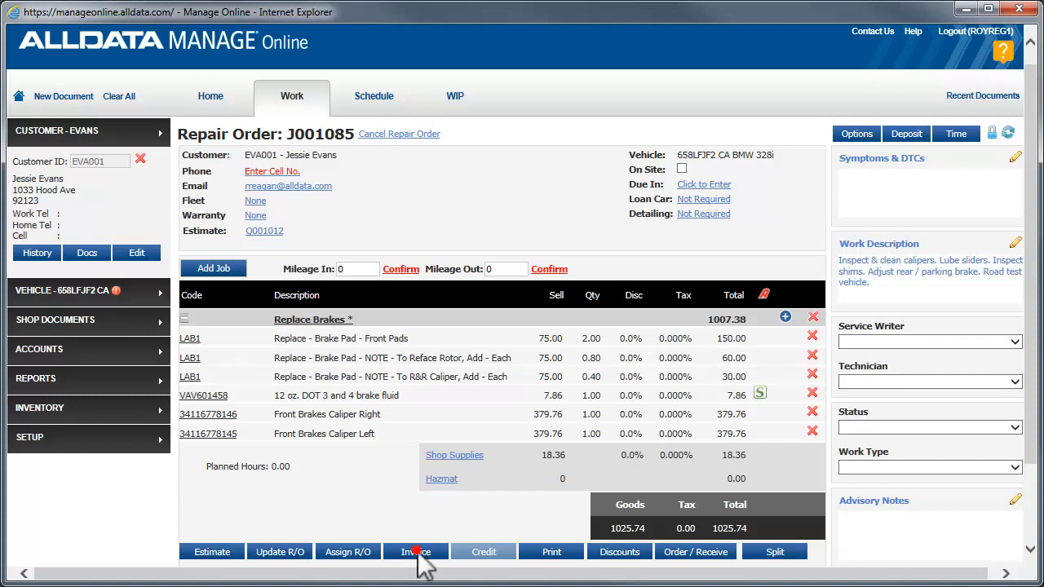
Invoice the Replace Brakes repair order and record its full payment with the Cash method.
{"action": "left_click", "coordinate": [415, 553]}
{"action": "left_click", "coordinate": [318, 401]}
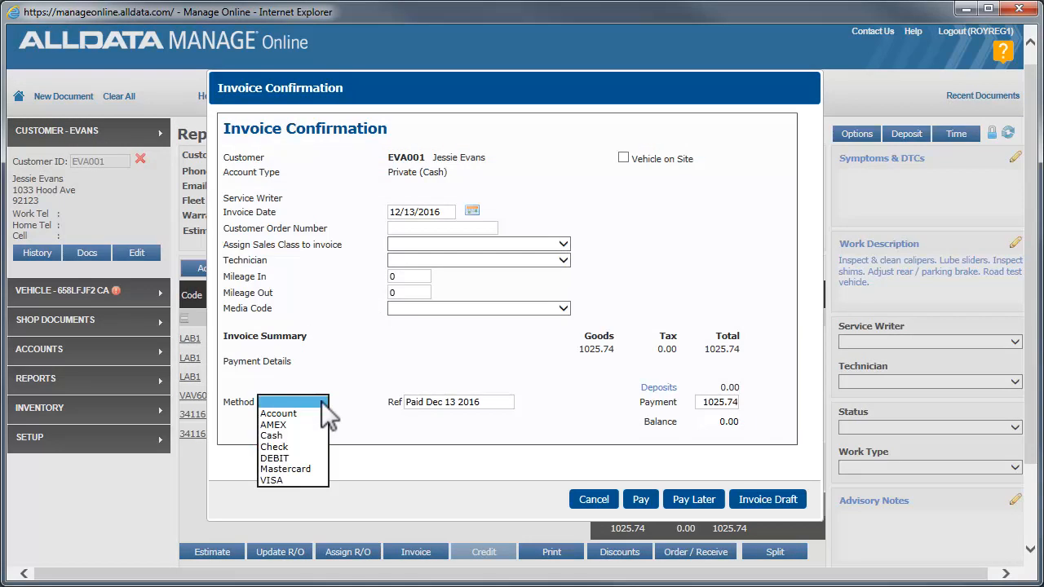
{"action": "left_click", "coordinate": [282, 435]}
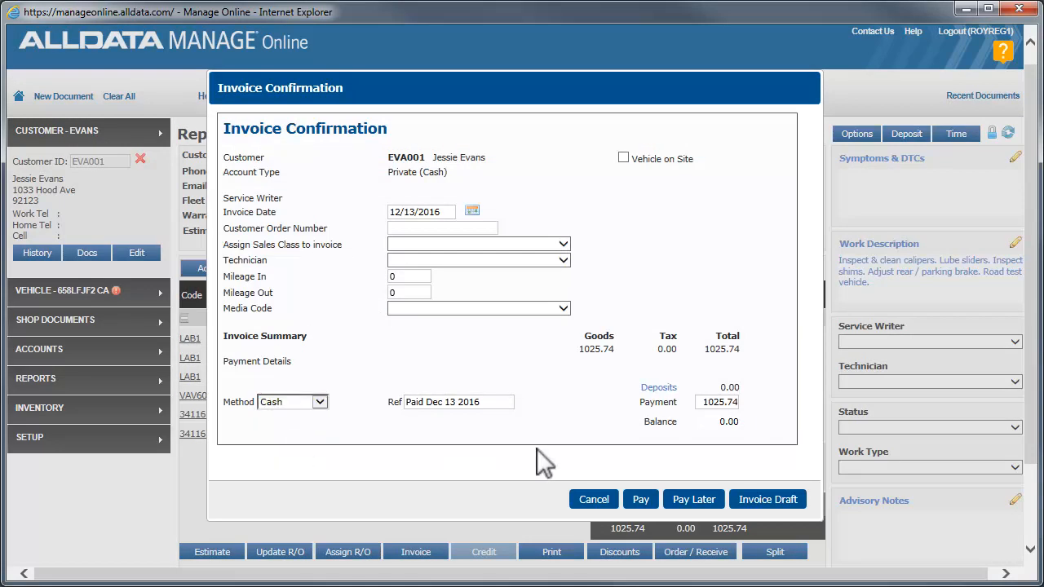
{"action": "left_click", "coordinate": [642, 499]}
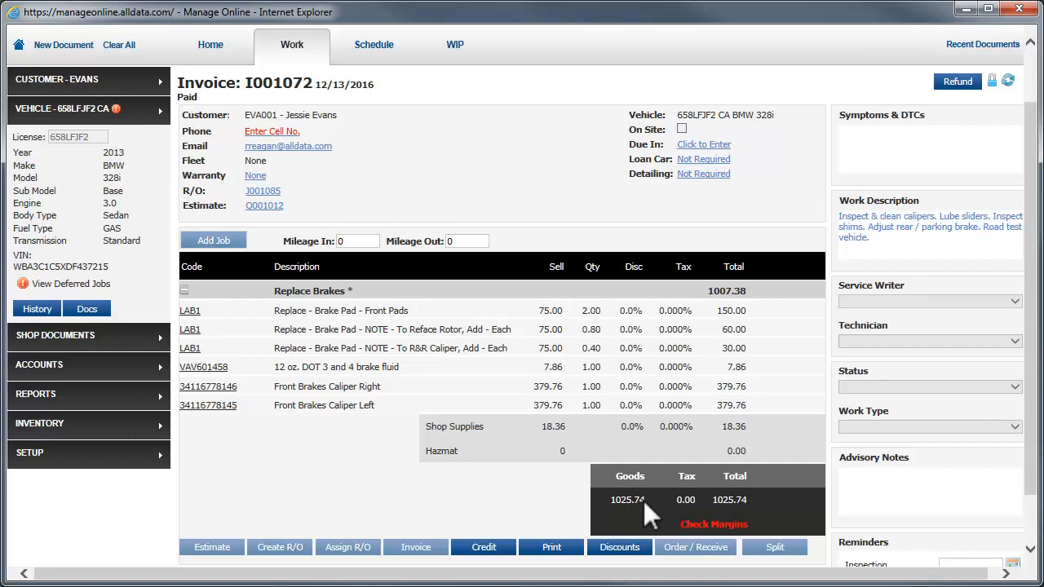
Start a credit note for the brake invoice, selecting the right and left front brake calipers with the note "Parts not needed".
{"action": "left_click", "coordinate": [489, 548]}
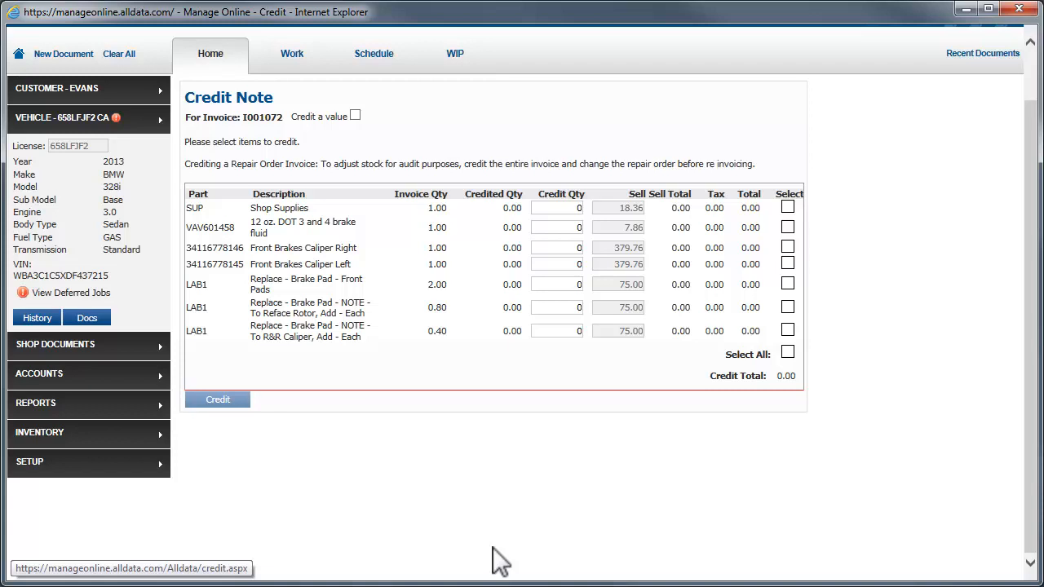
{"action": "left_click", "coordinate": [788, 247]}
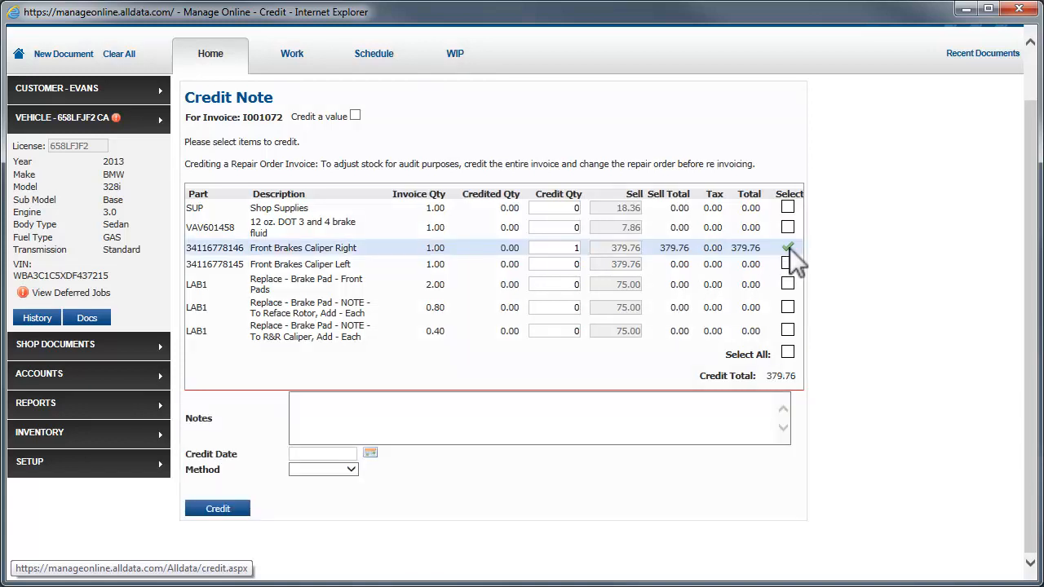
{"action": "left_click", "coordinate": [787, 263]}
{"action": "left_click", "coordinate": [421, 402]}
{"action": "type", "text": "Parts not needed"}
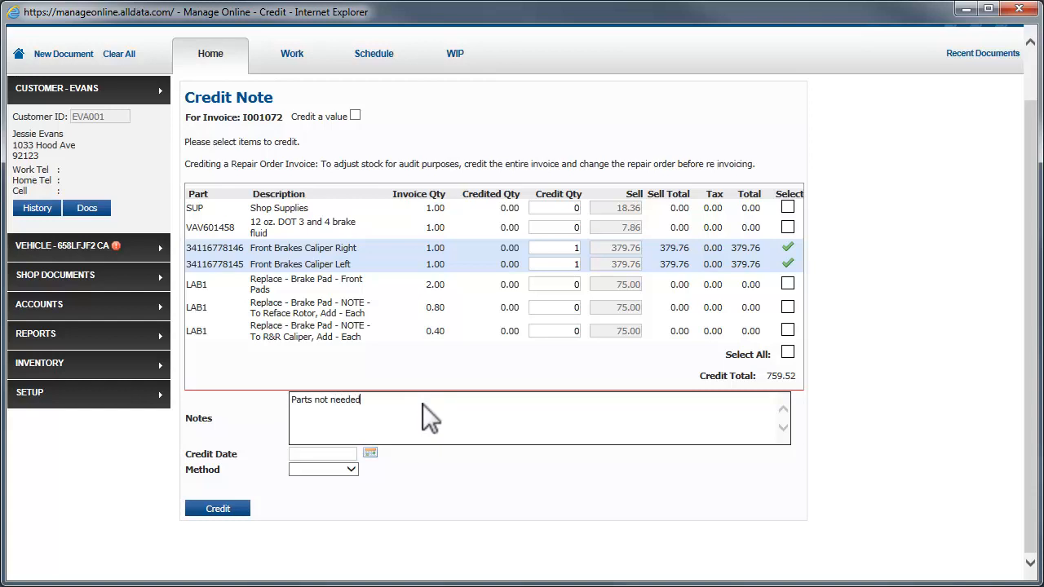
Issue the caliper credit dated 12/13/2016 with the Cash method and close the credit note printout.
{"action": "left_click", "coordinate": [371, 453]}
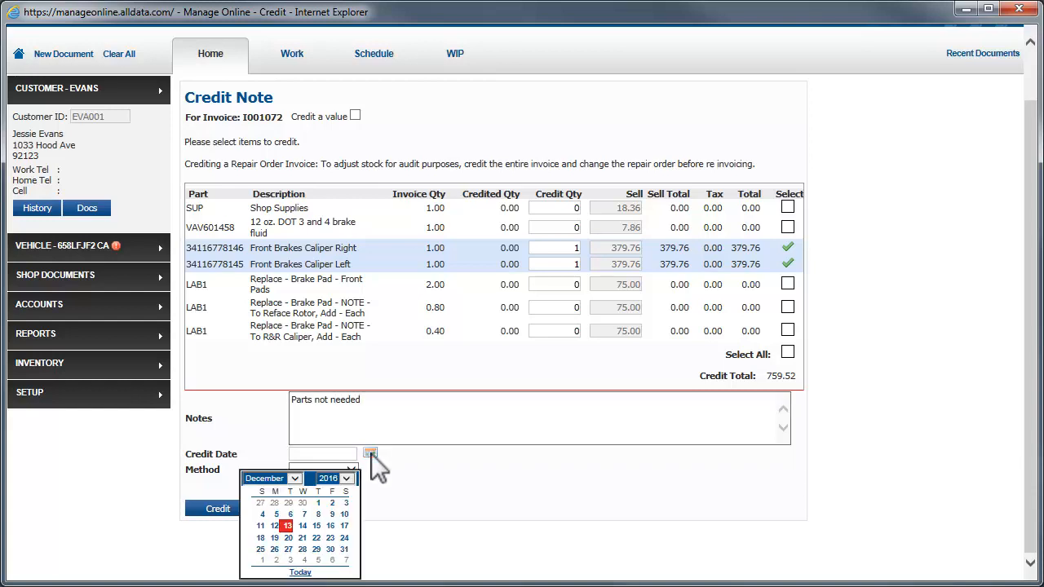
{"action": "left_click", "coordinate": [285, 526]}
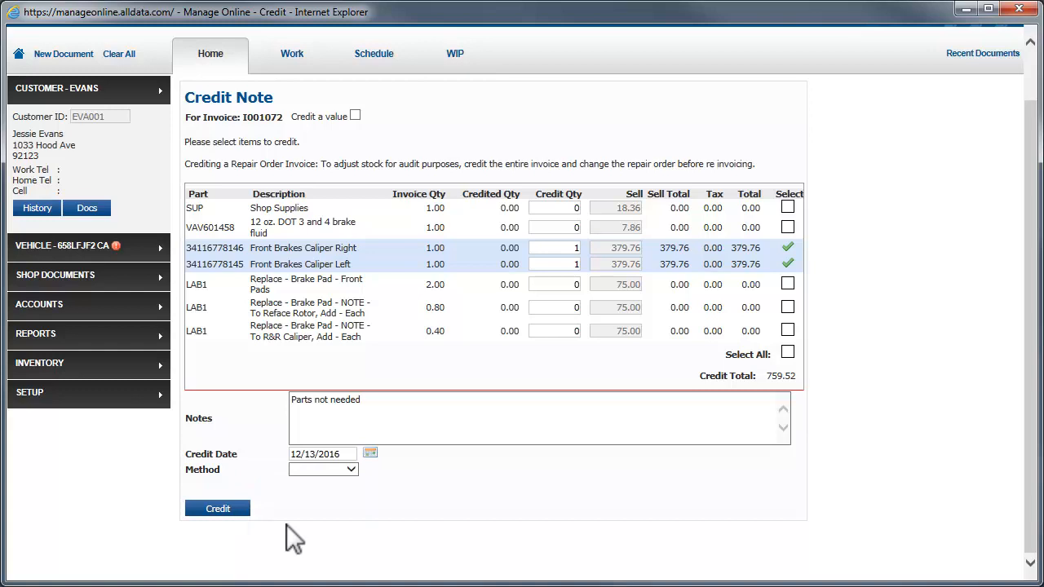
{"action": "left_click", "coordinate": [352, 469]}
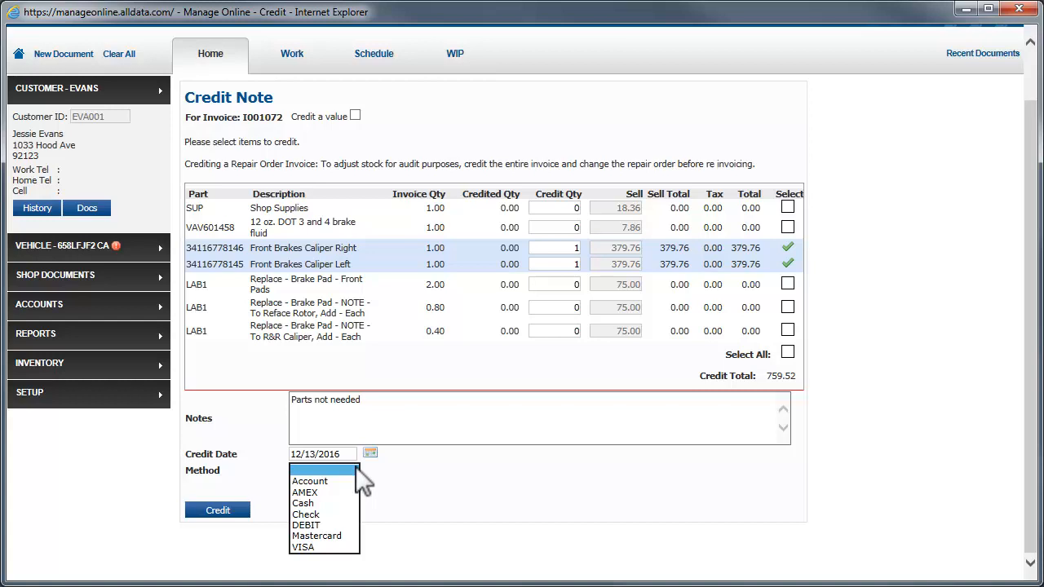
{"action": "left_click", "coordinate": [335, 502]}
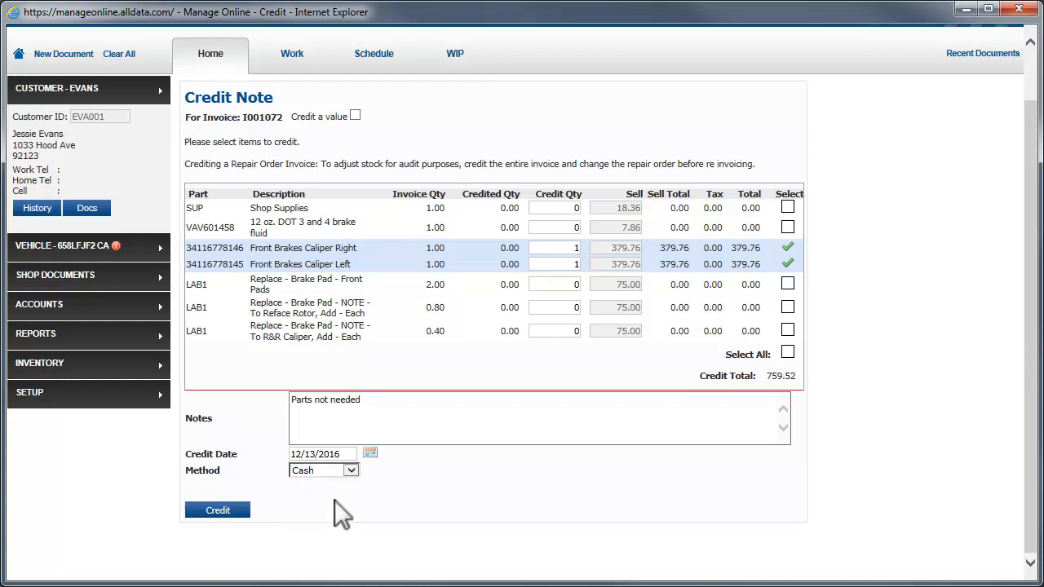
{"action": "left_click", "coordinate": [222, 508]}
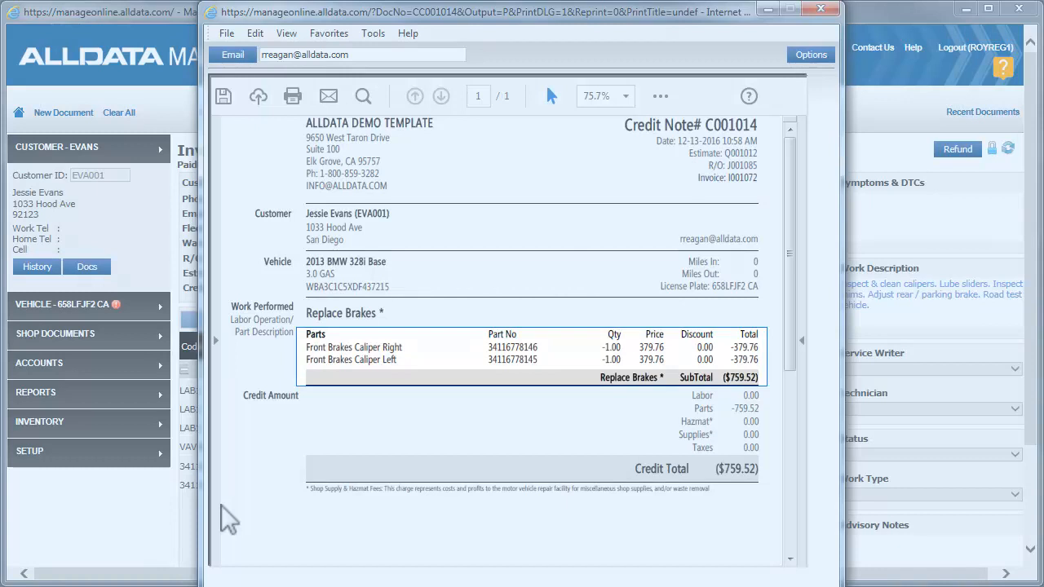
{"action": "left_click", "coordinate": [822, 10]}
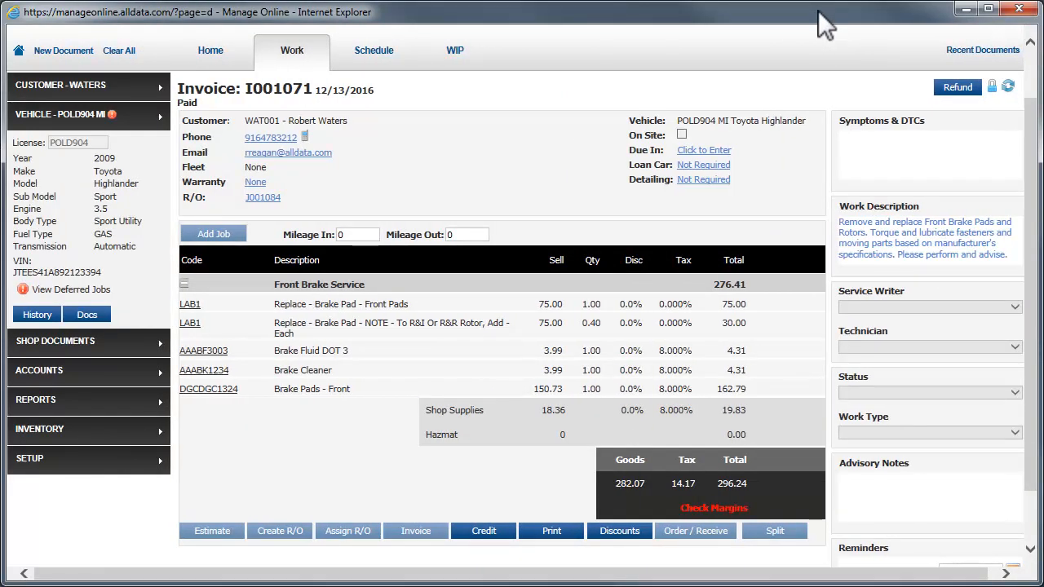
Start a credit note for the Front Brake Service invoice, selecting all items with the note "Invoiced the wrong R/O".
{"action": "left_click", "coordinate": [492, 530]}
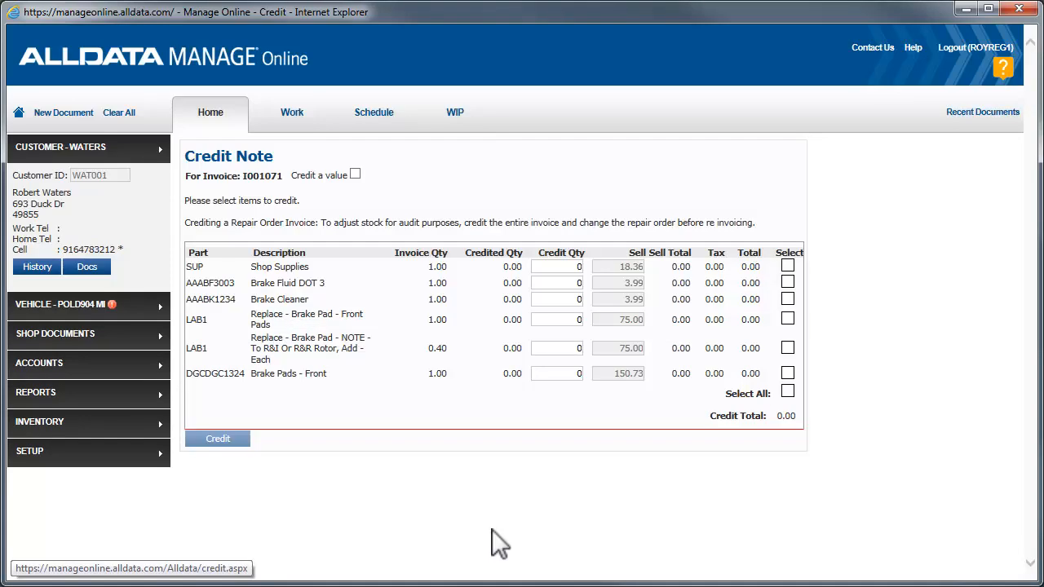
{"action": "left_click", "coordinate": [787, 392]}
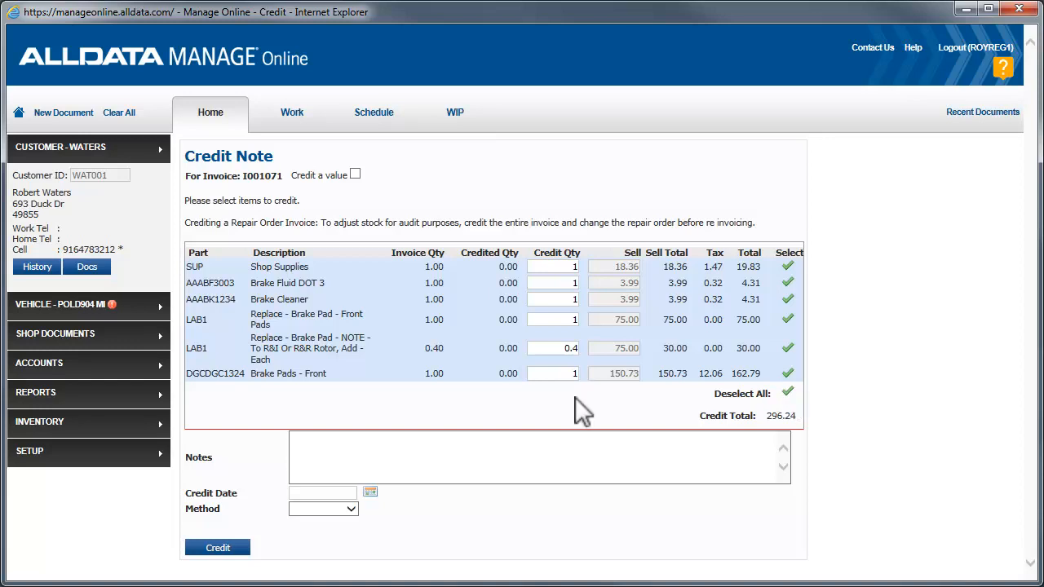
{"action": "left_click", "coordinate": [433, 445]}
{"action": "type", "text": "Invoiced the w"}
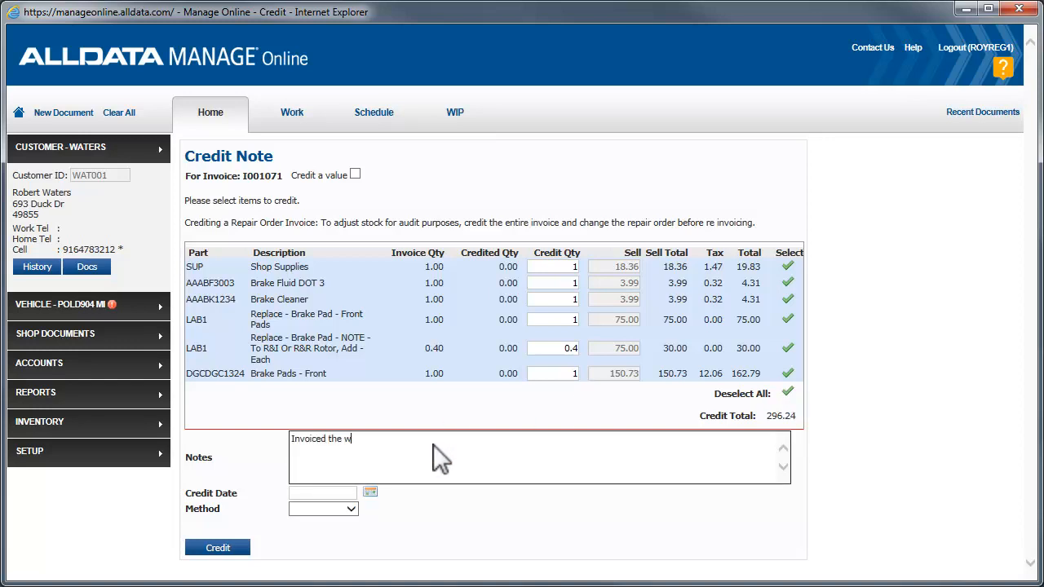
{"action": "type", "text": "rong R/O"}
Issue the full Front Brake Service credit dated 12/13/2016 with the Cash method and close its printout.
{"action": "left_click", "coordinate": [370, 492]}
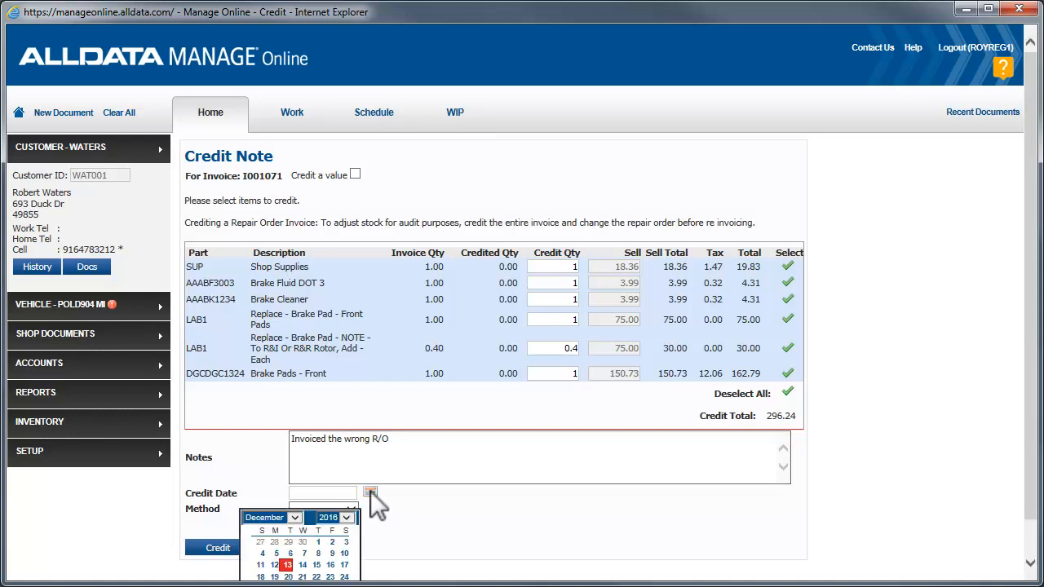
{"action": "left_click", "coordinate": [287, 565]}
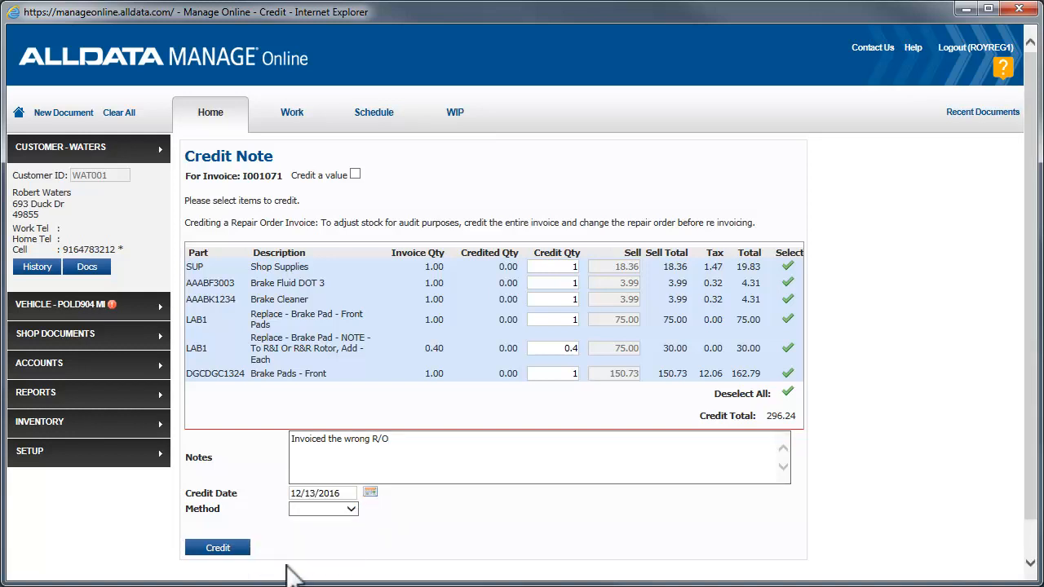
{"action": "left_click", "coordinate": [351, 508]}
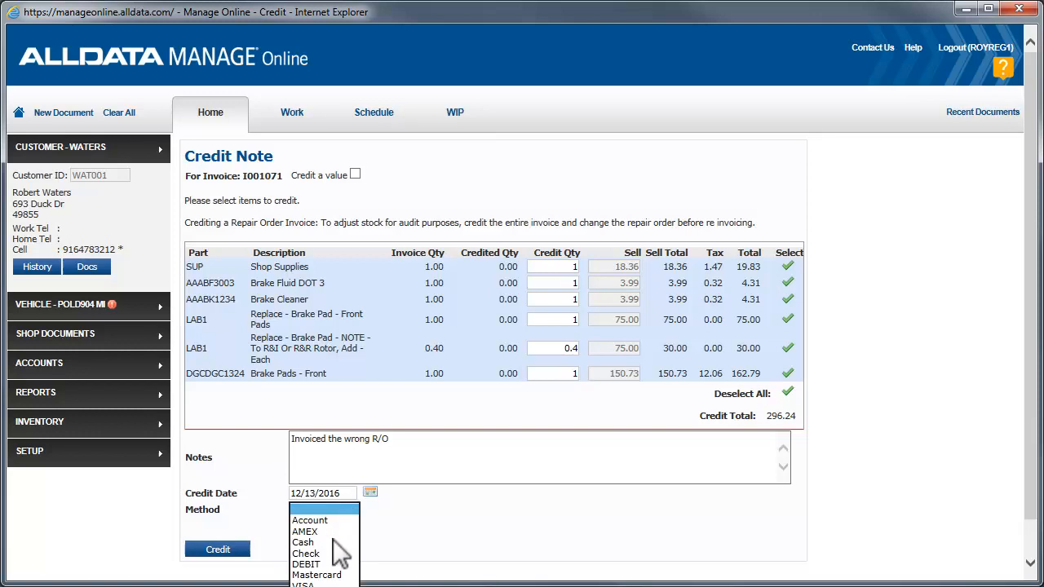
{"action": "left_click", "coordinate": [333, 541]}
{"action": "left_click", "coordinate": [231, 549]}
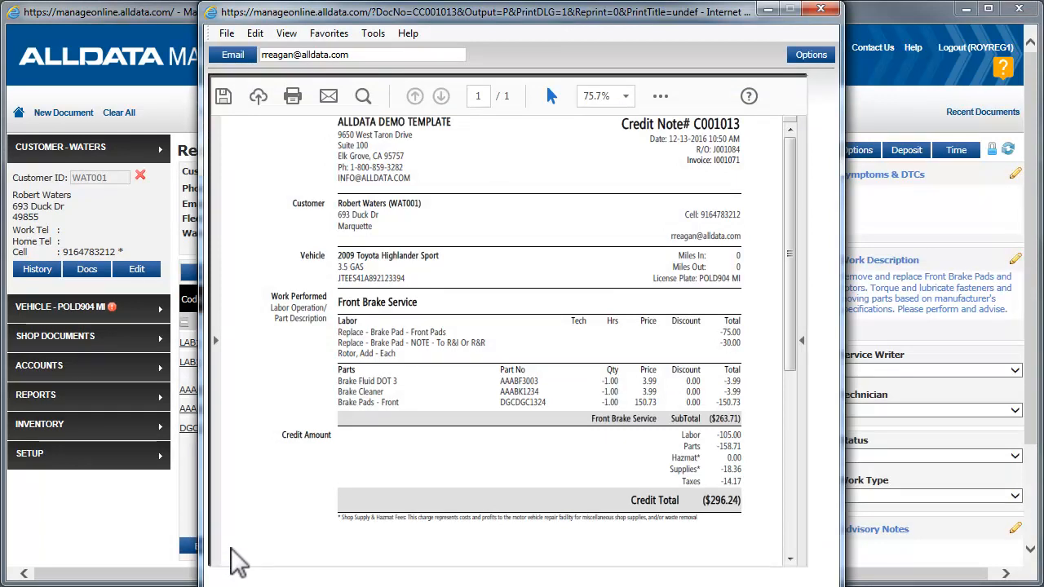
{"action": "left_click", "coordinate": [821, 9]}
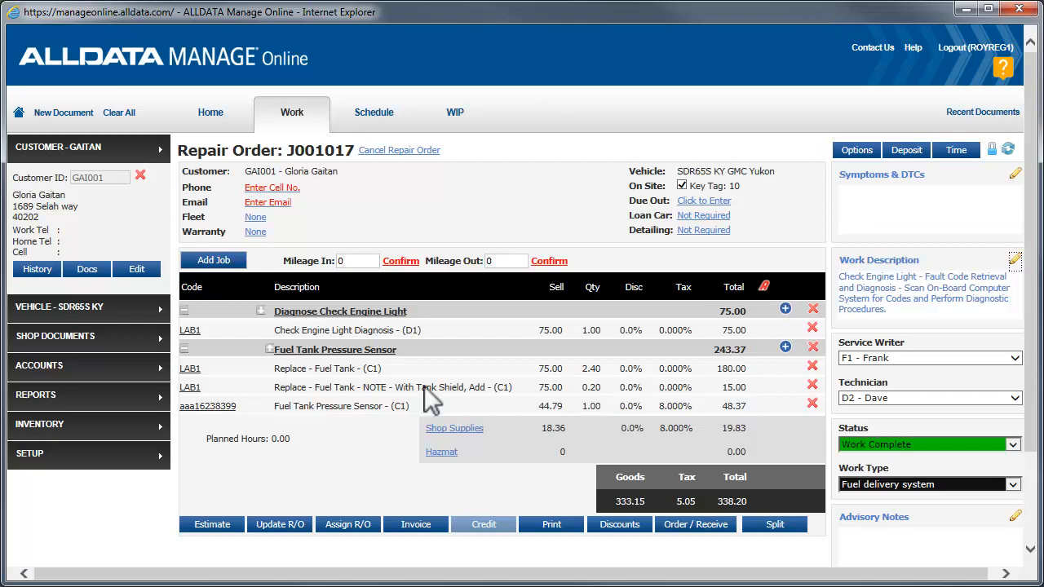
Invoice the Fuel Tank Pressure Sensor repair order as Pay Later and close the invoice printout.
{"action": "left_click", "coordinate": [416, 525]}
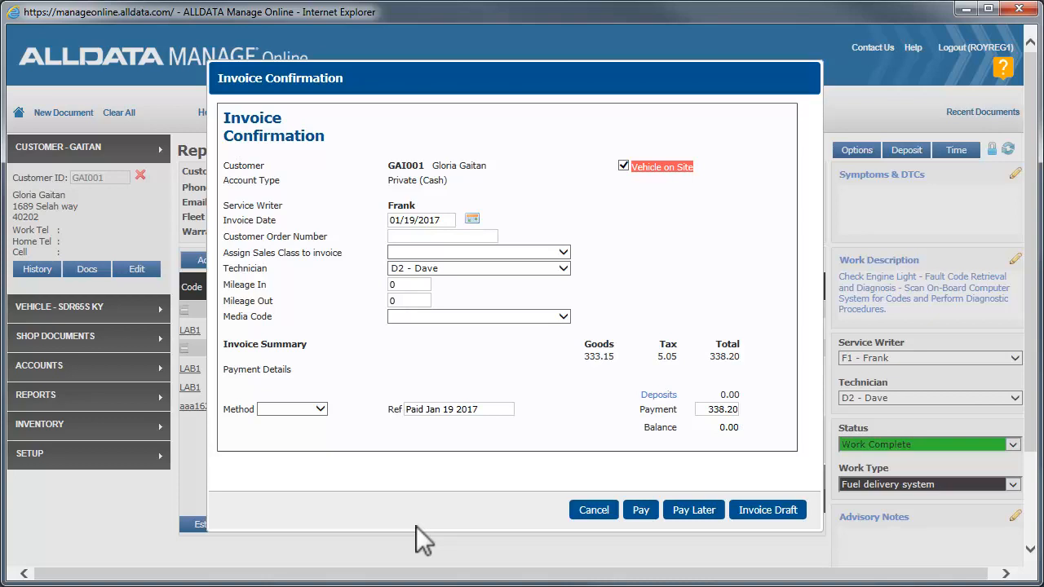
{"action": "left_click", "coordinate": [700, 509]}
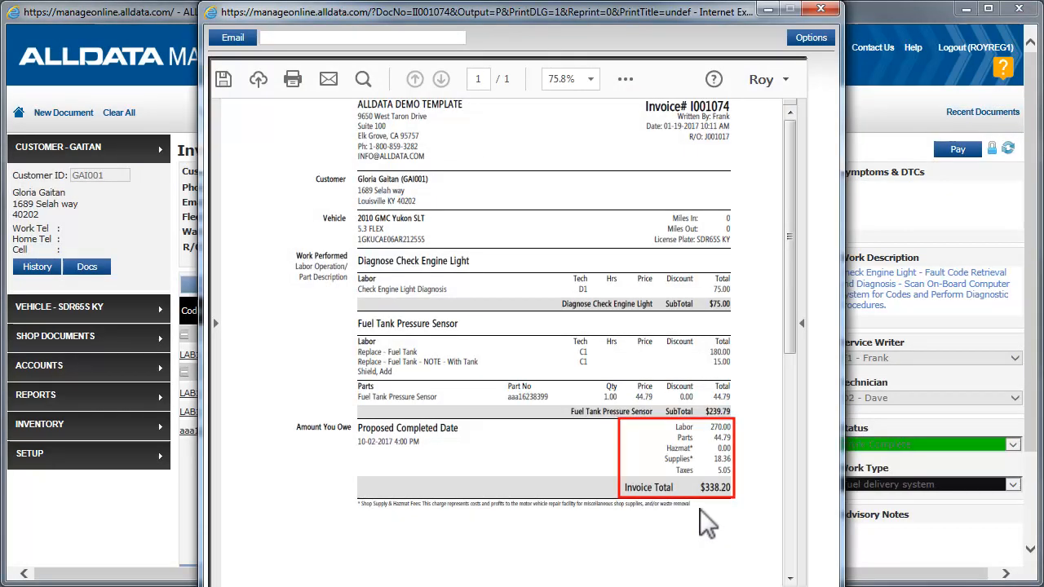
{"action": "left_click", "coordinate": [820, 9]}
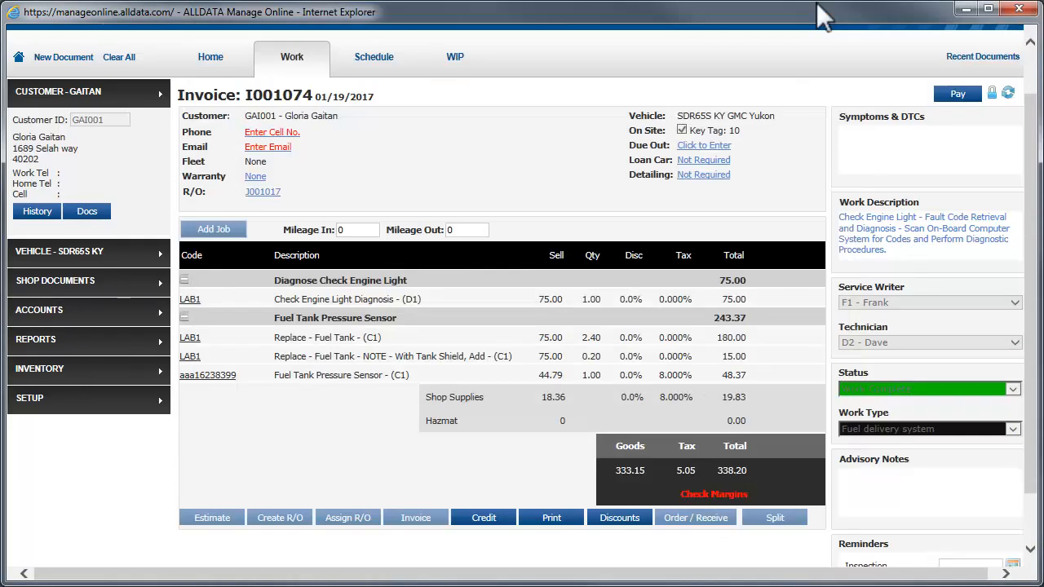
Credit all items on the unpaid fuel tank invoice, dated 01/19/2017 with no payment method, and close the credit note printout.
{"action": "left_click", "coordinate": [488, 520]}
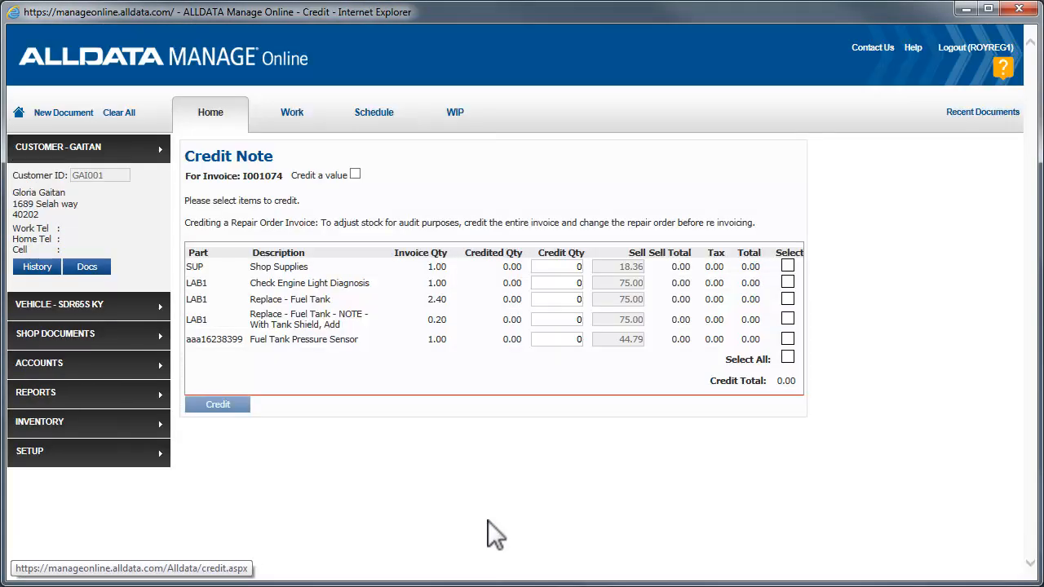
{"action": "left_click", "coordinate": [788, 357]}
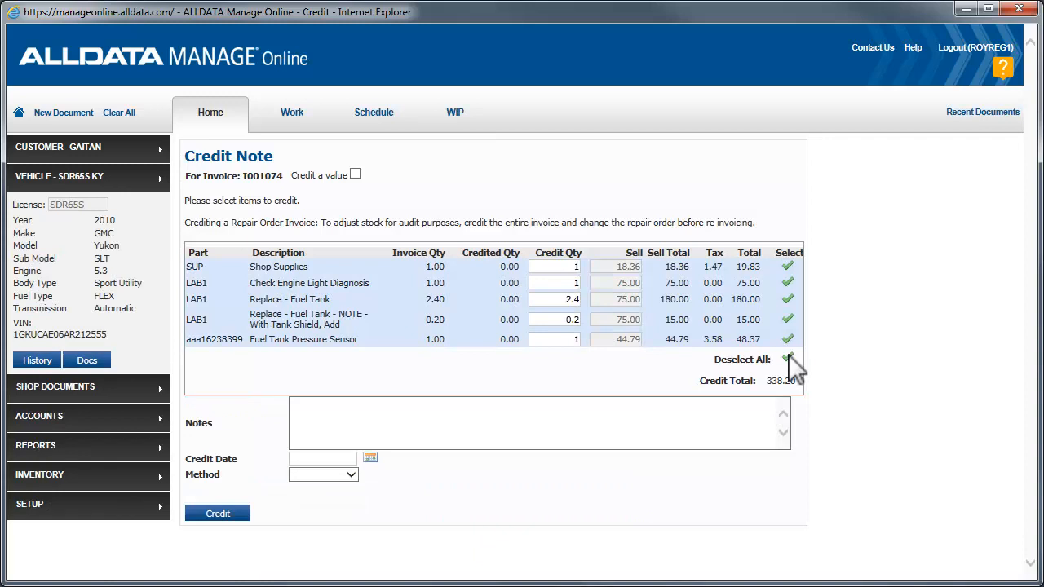
{"action": "left_click", "coordinate": [370, 459]}
{"action": "left_click", "coordinate": [310, 529]}
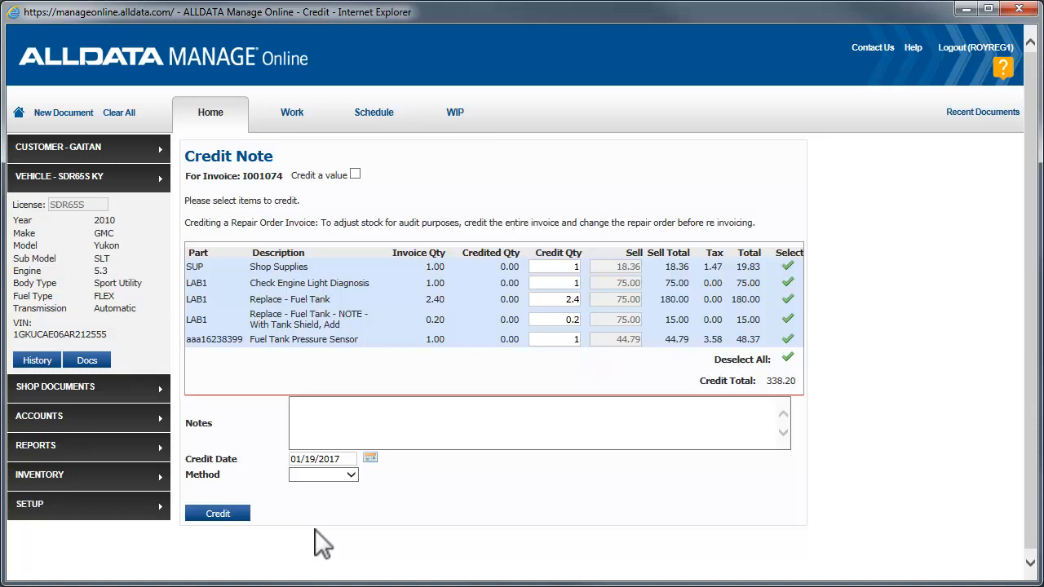
{"action": "left_click", "coordinate": [213, 513]}
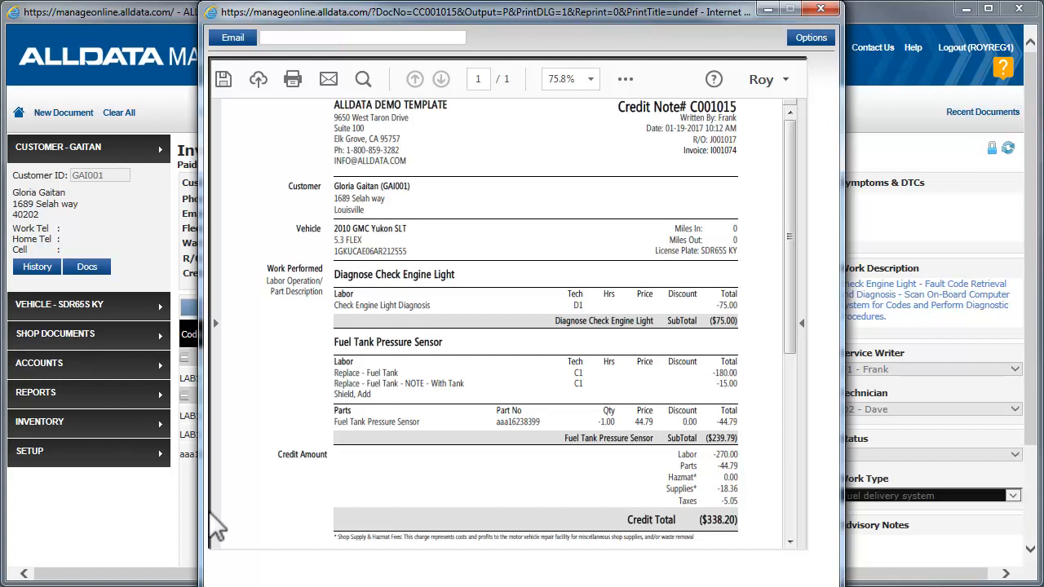
{"action": "left_click", "coordinate": [819, 8]}
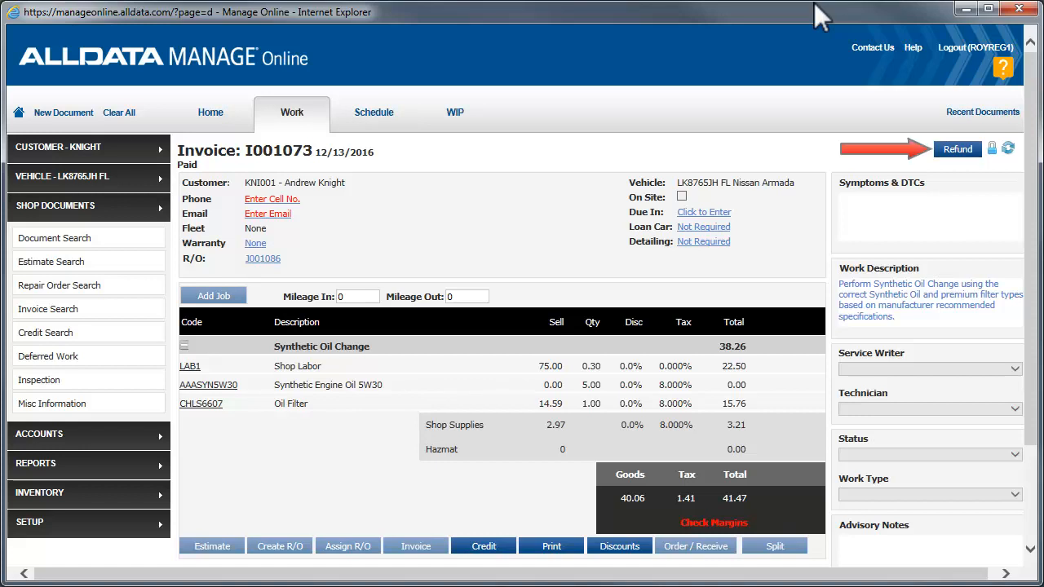
Refund the 12/13/2016 cash payment on the Synthetic Oil Change invoice and confirm the refund.
{"action": "left_click", "coordinate": [956, 149]}
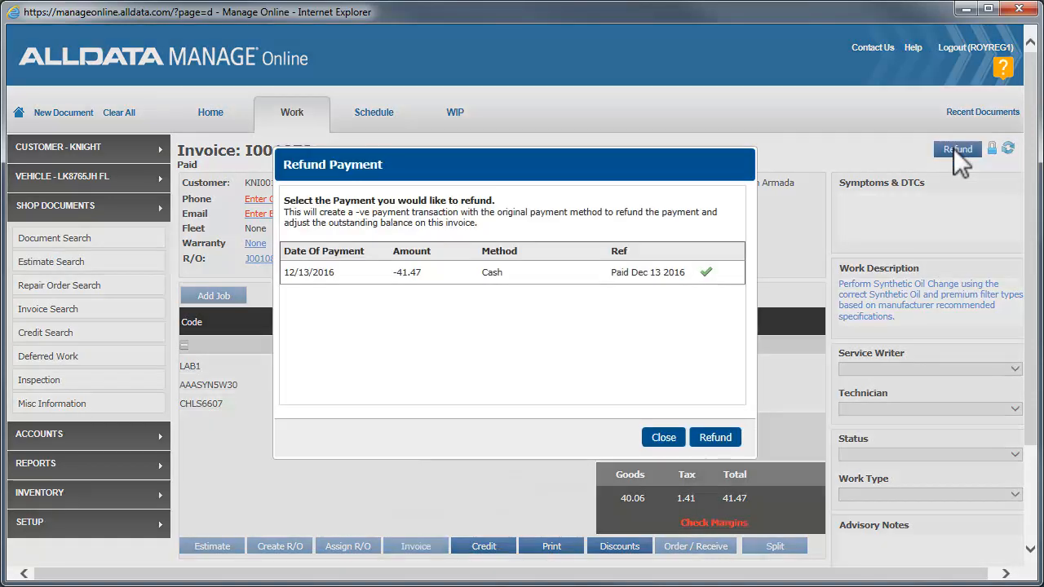
{"action": "left_click", "coordinate": [707, 272]}
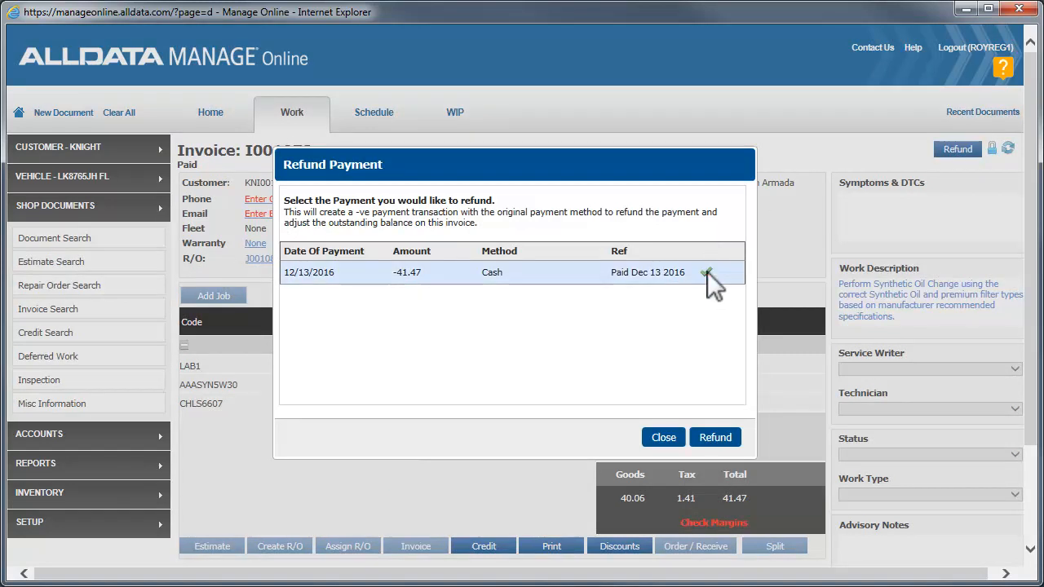
{"action": "left_click", "coordinate": [715, 437]}
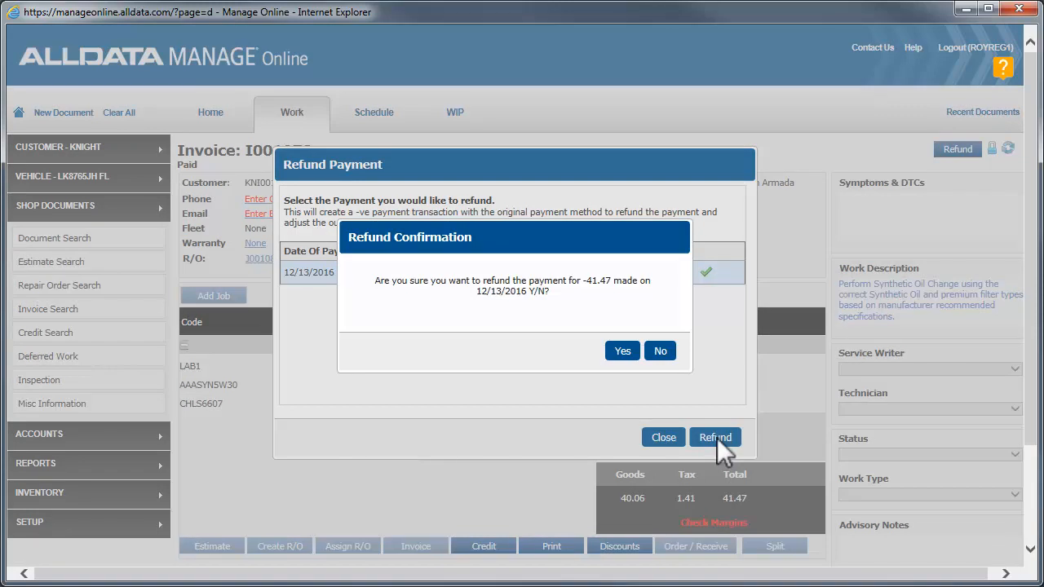
{"action": "left_click", "coordinate": [622, 350]}
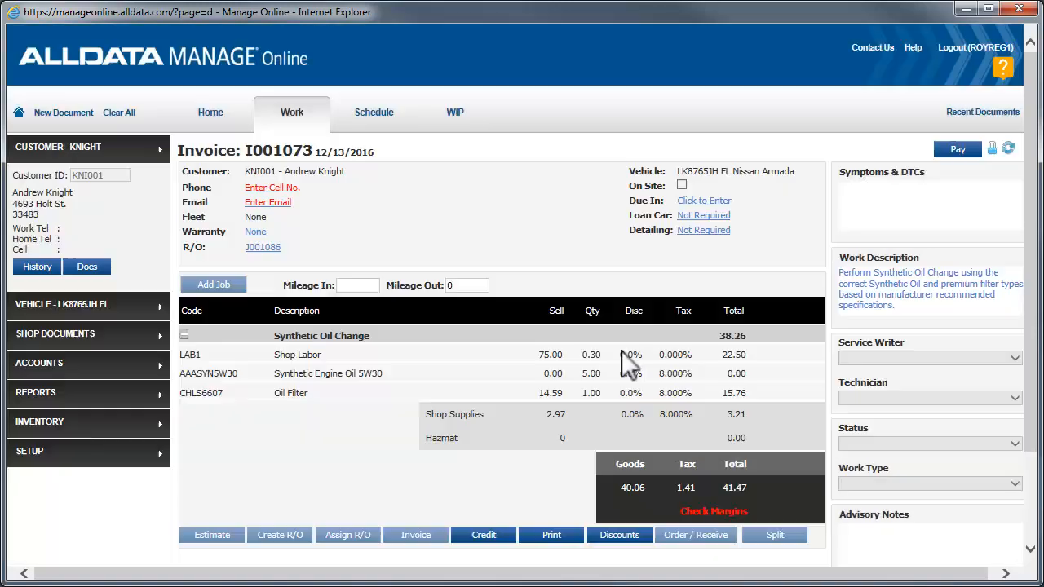
View and close the oil change invoice printout, and open the sales payment entry for that invoice.
{"action": "left_click", "coordinate": [552, 536]}
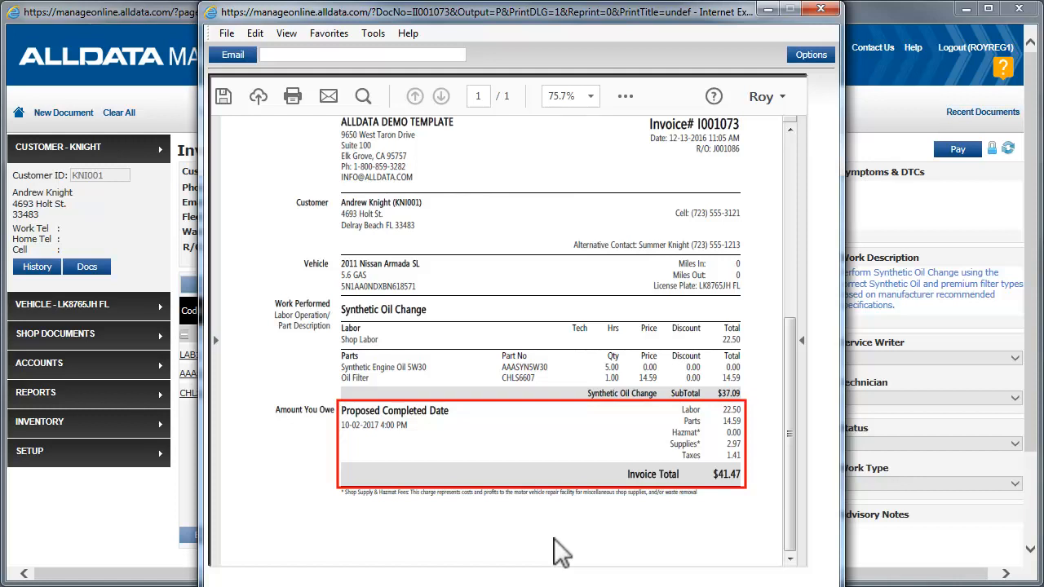
{"action": "left_click", "coordinate": [822, 11]}
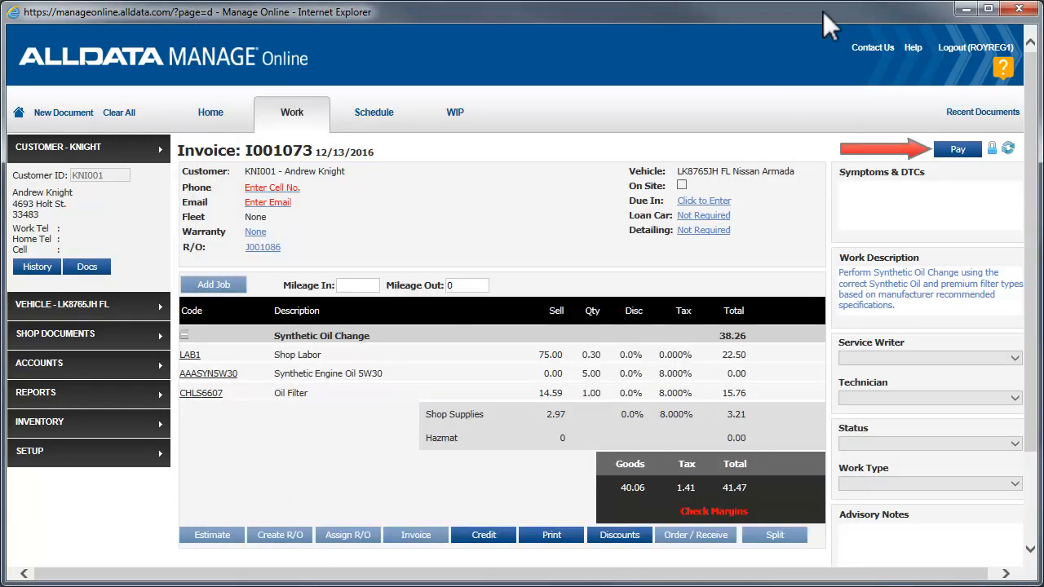
{"action": "left_click", "coordinate": [956, 150]}
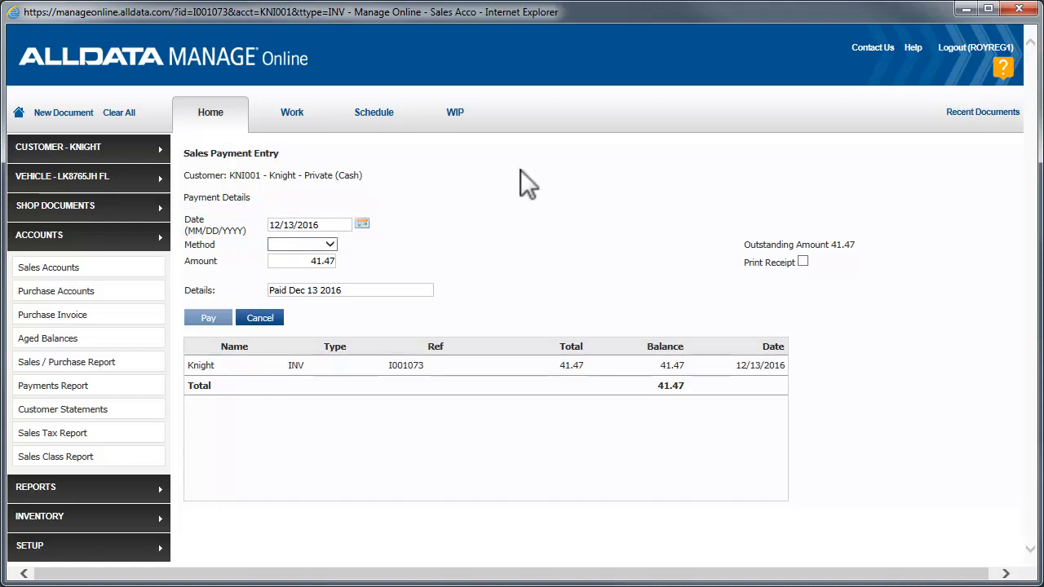
Pay the oil change invoice by Check with the details "Check 8946", and view and close the invoice printout.
{"action": "left_click", "coordinate": [328, 245]}
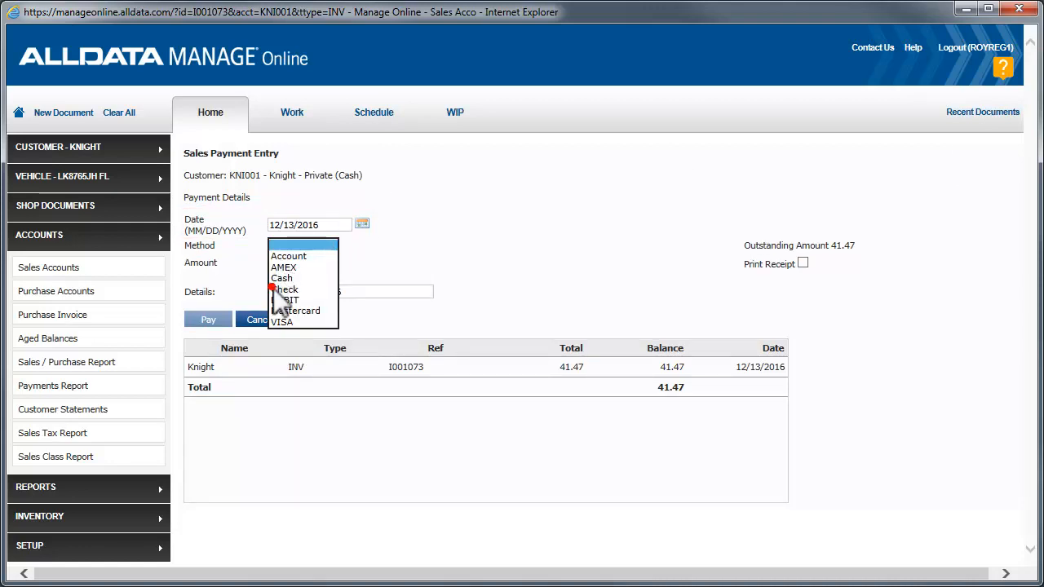
{"action": "left_click", "coordinate": [274, 288]}
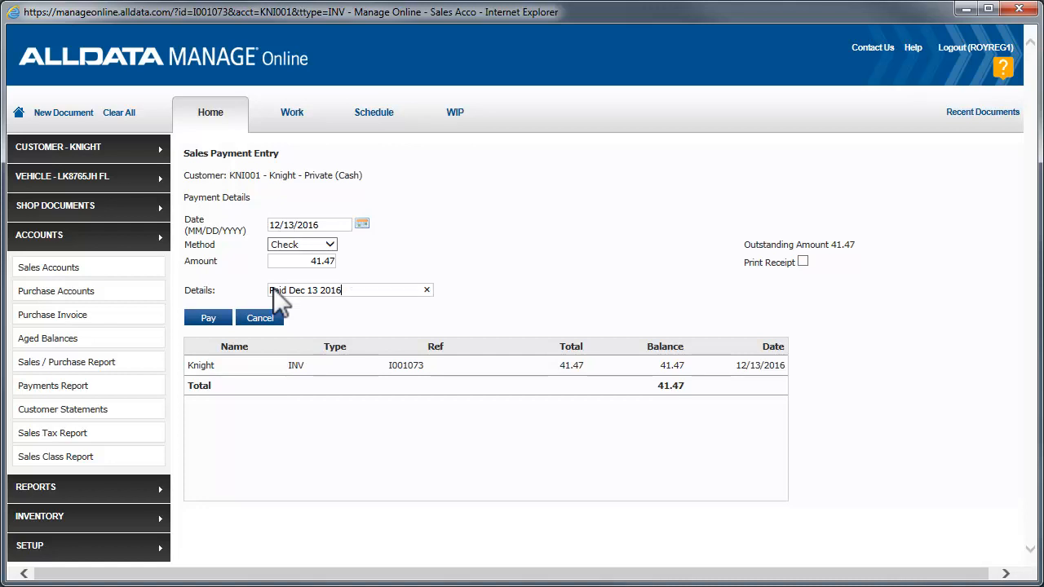
{"action": "left_click", "coordinate": [427, 290]}
{"action": "type", "text": "Check 8946"}
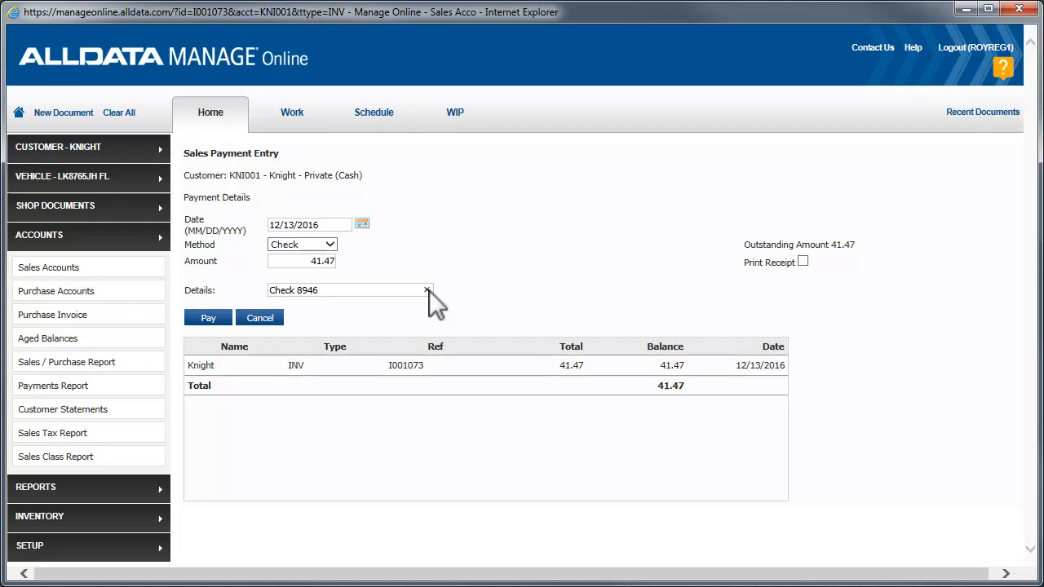
{"action": "left_click", "coordinate": [206, 319]}
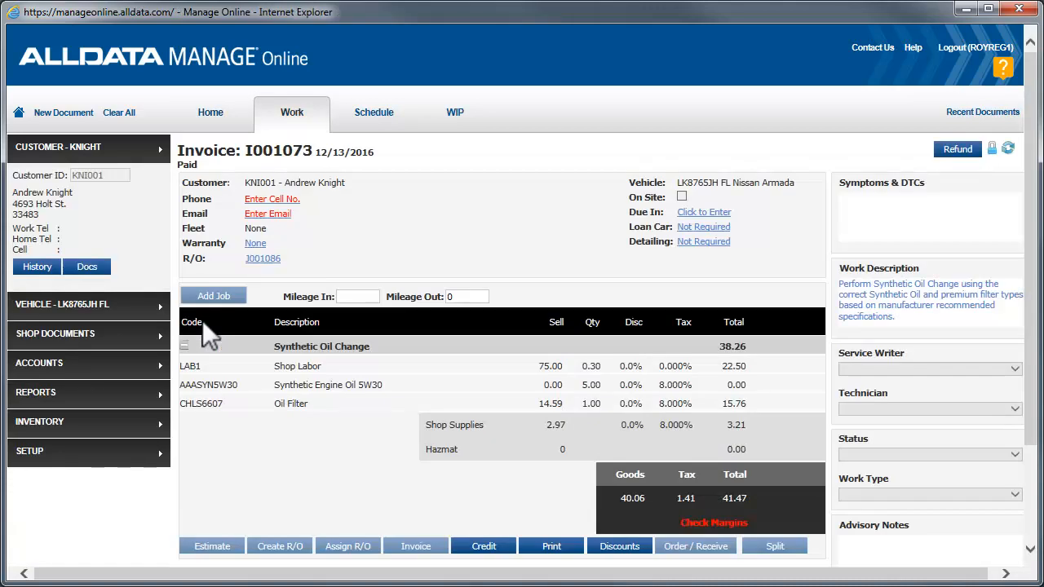
{"action": "left_click", "coordinate": [556, 546]}
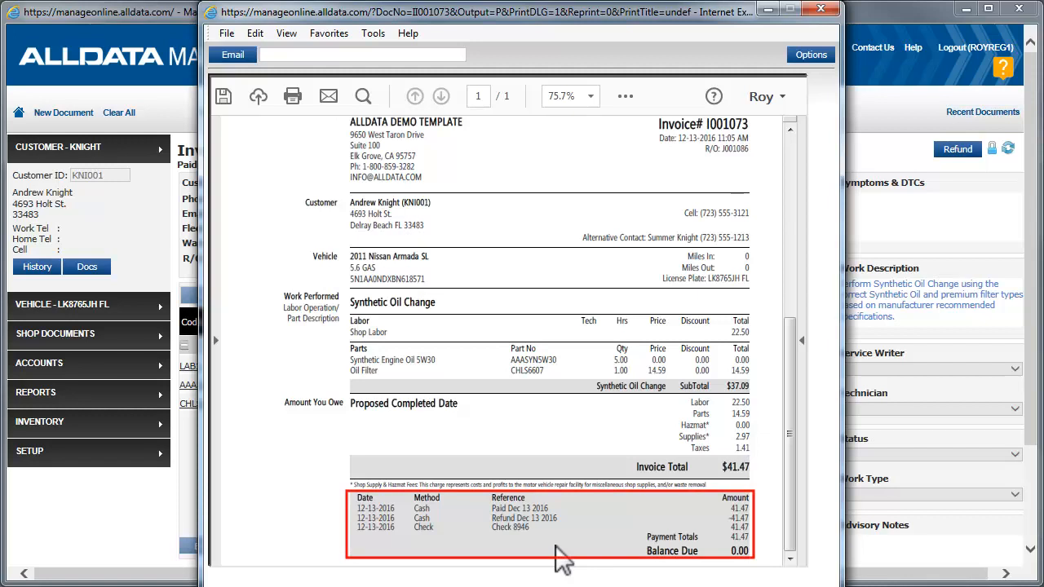
{"action": "left_click", "coordinate": [823, 9]}
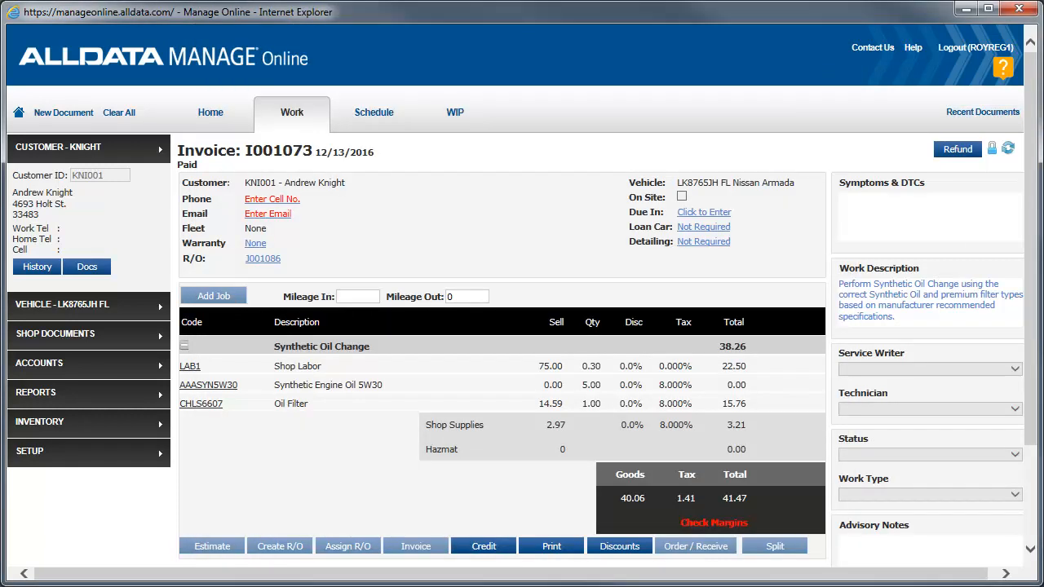